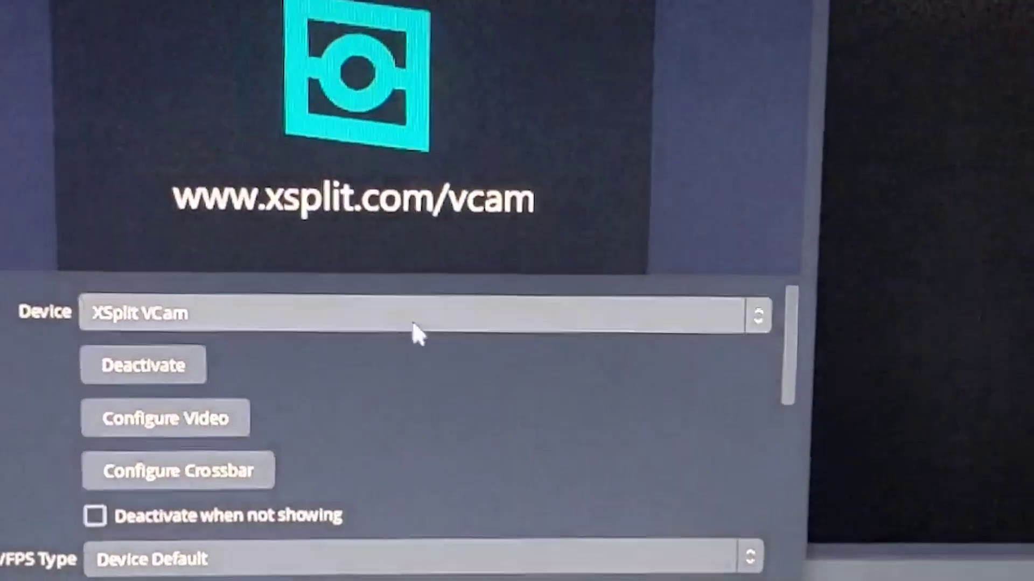
# - Switch the video capture device to Game Capture HD60 Pro, then launch Sub Station Alpha
pyautogui.click(418, 311)
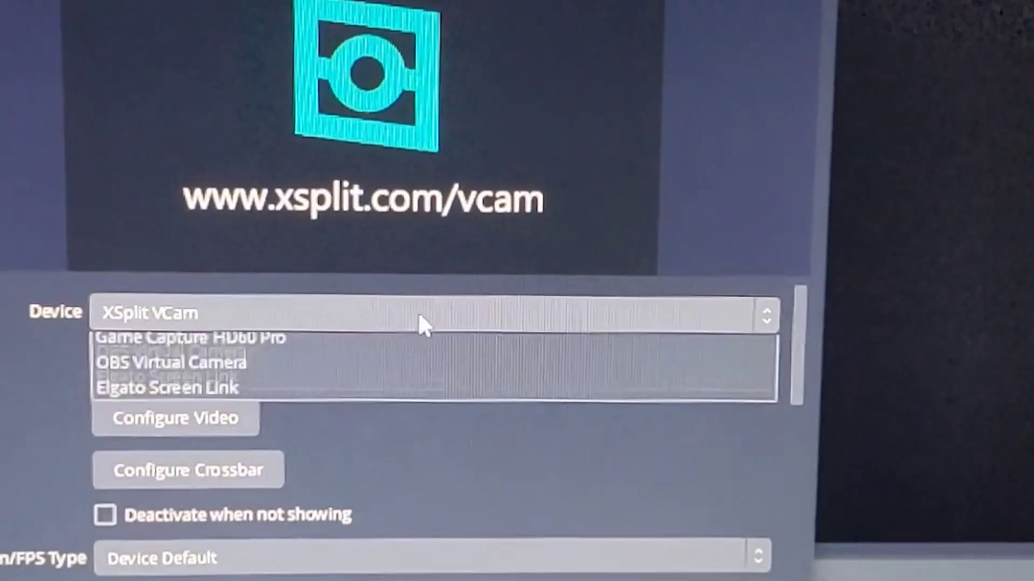
pyautogui.click(369, 352)
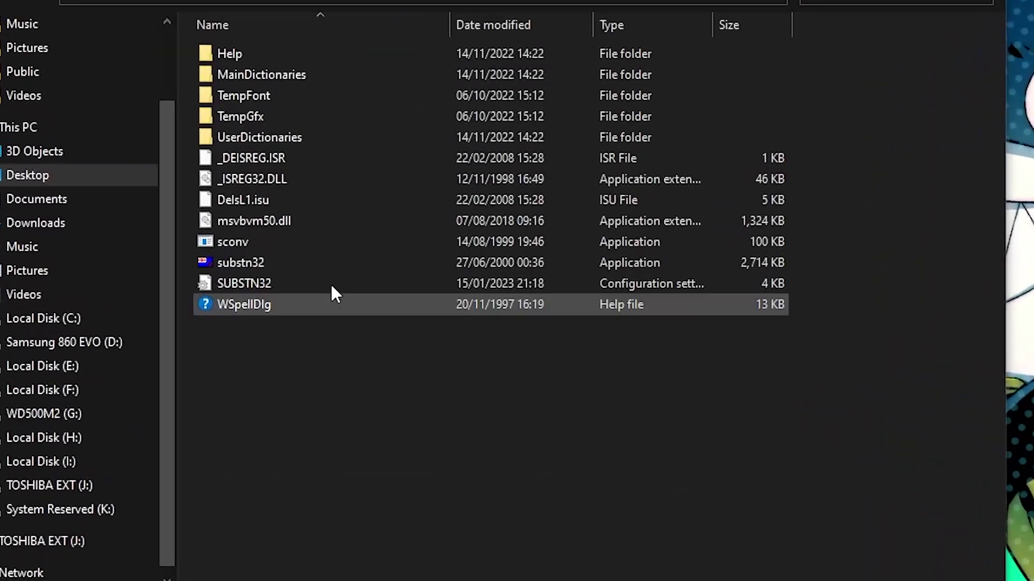
pyautogui.doubleClick(379, 275)
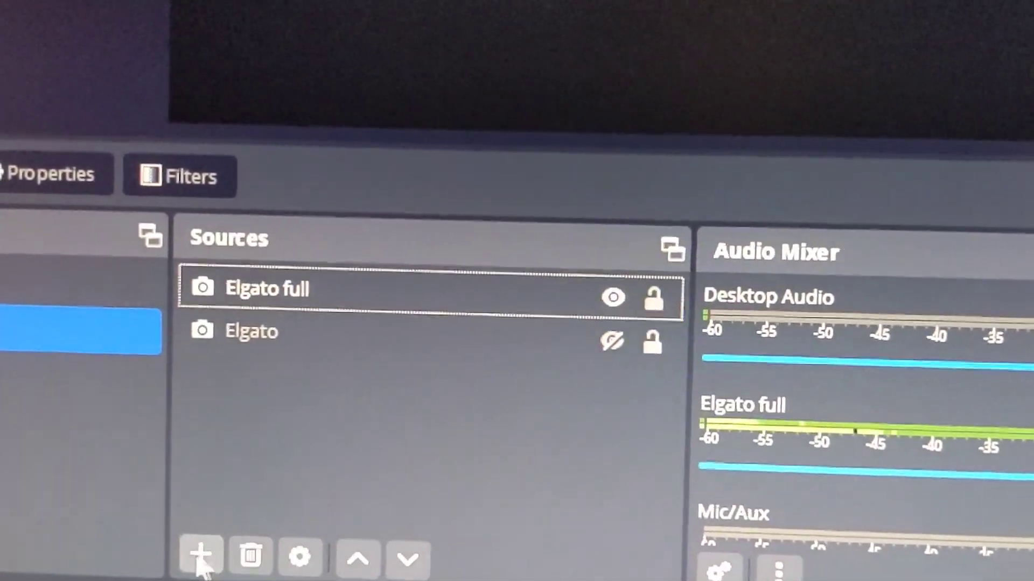
# - Create a Display Capture source called SSA using Display 1 (Primary Monitor)
pyautogui.click(203, 556)
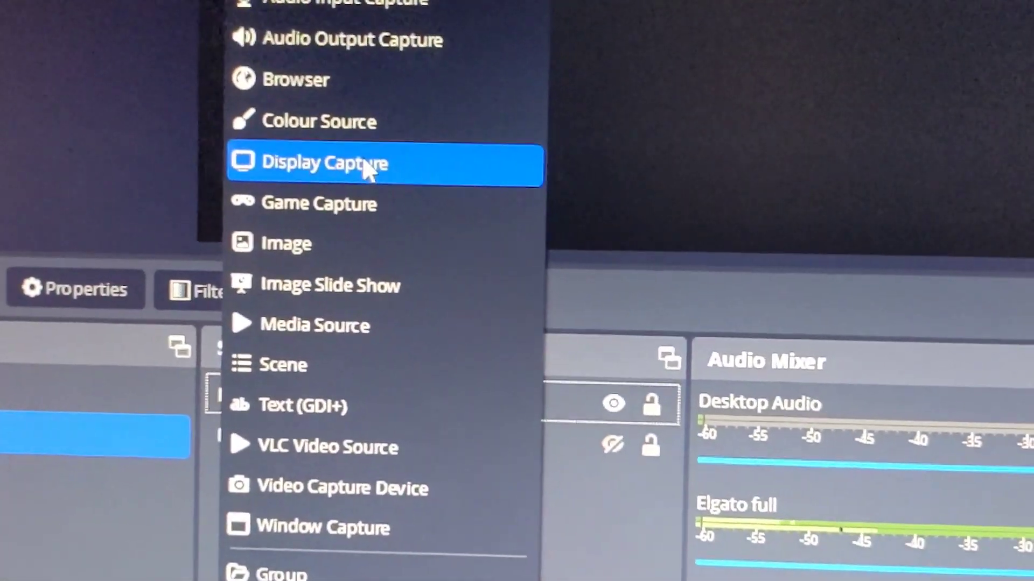
pyautogui.click(370, 138)
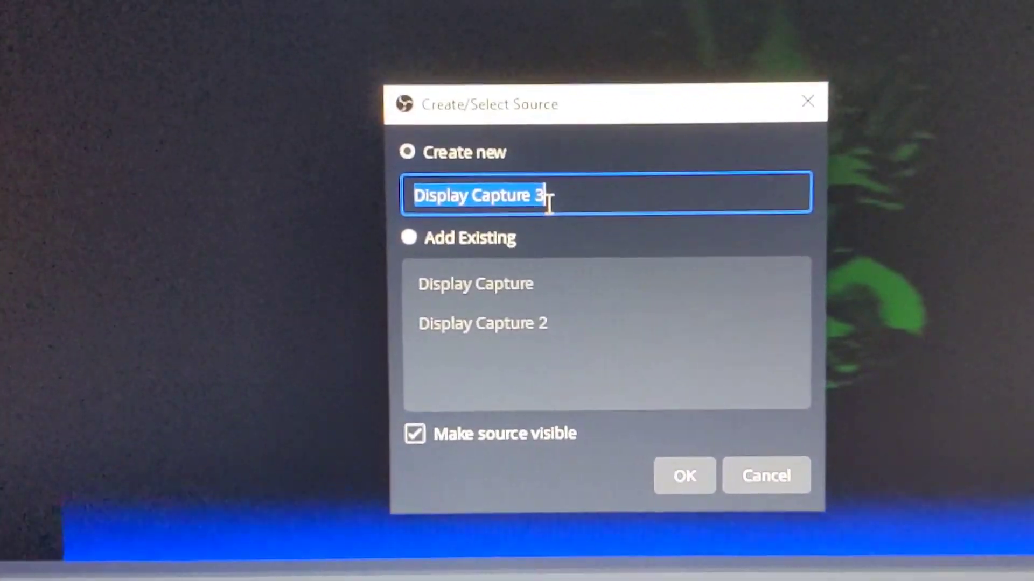
pyautogui.write('SSA')
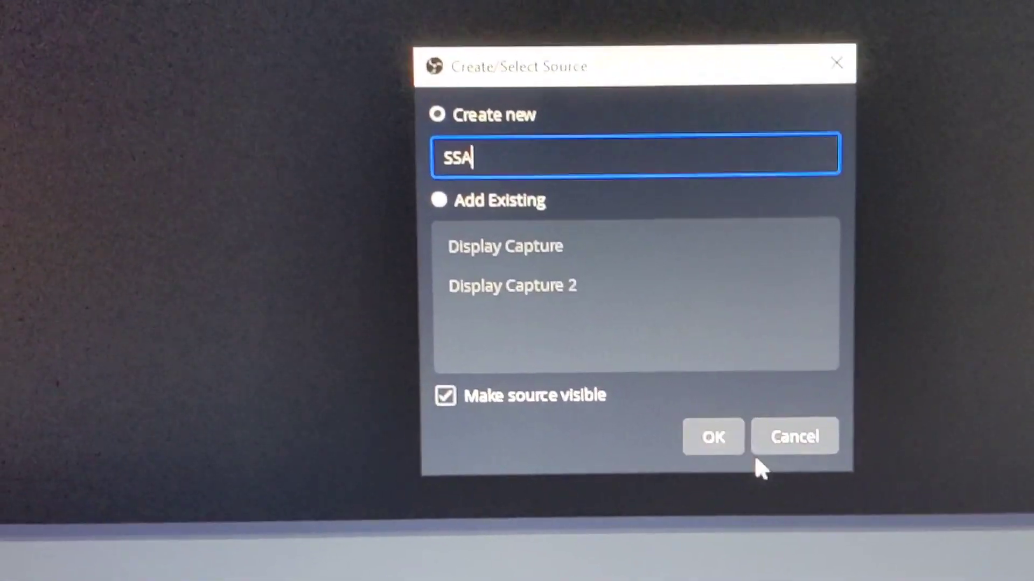
pyautogui.click(713, 437)
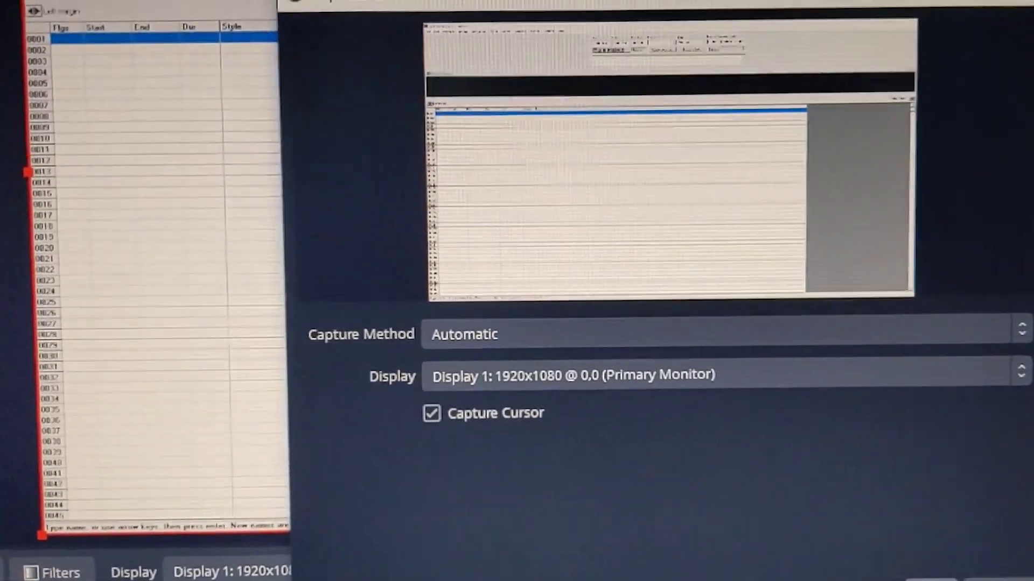
pyautogui.press('Return')
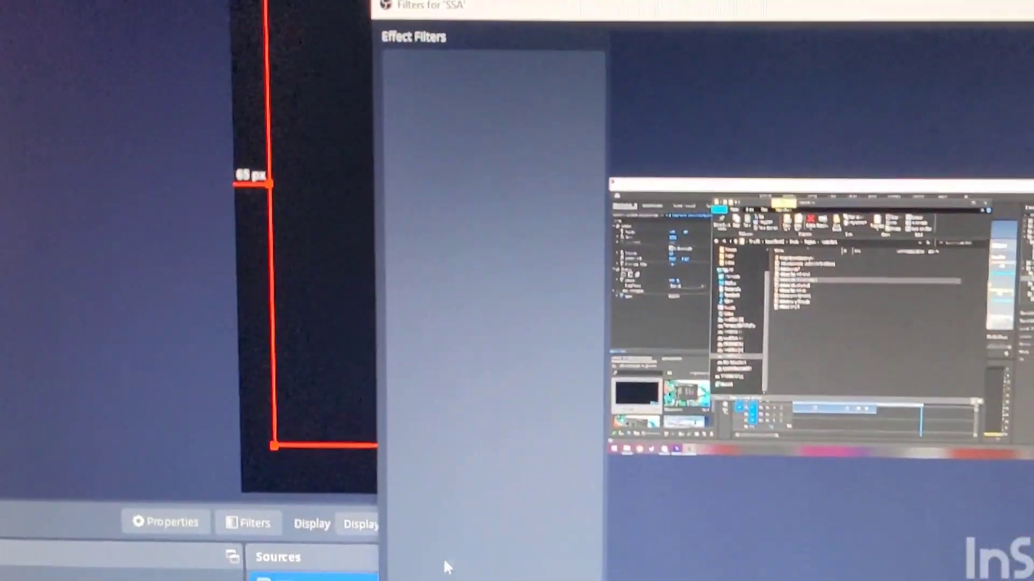
# - Add a Luma Key effect filter to SSA, keeping the default filter name
pyautogui.click(392, 559)
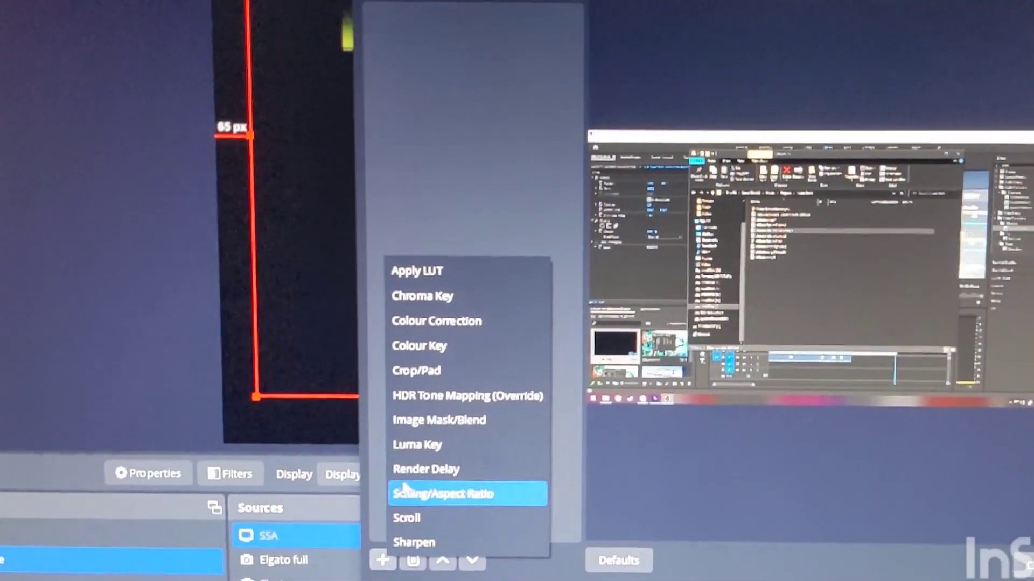
pyautogui.click(417, 445)
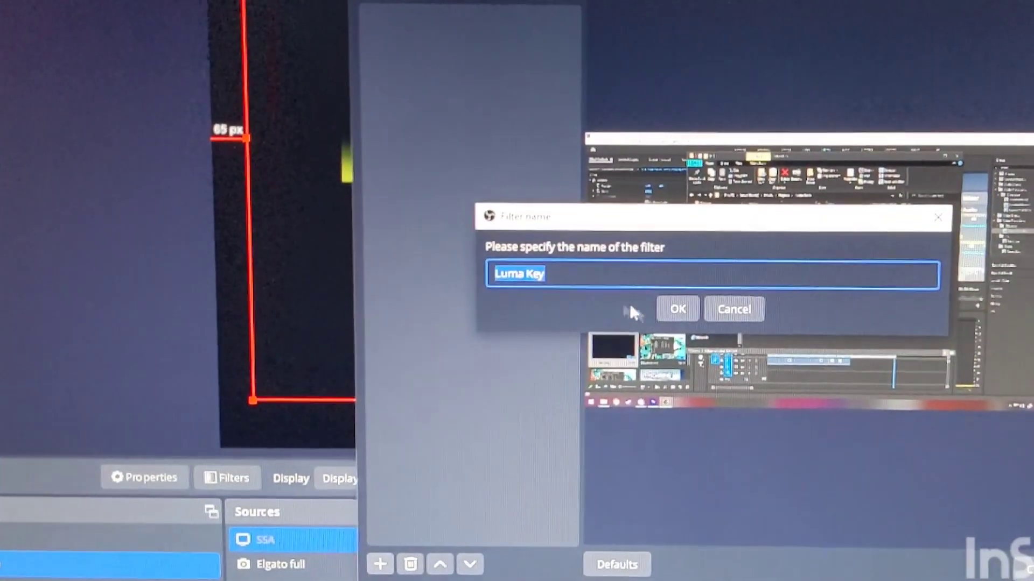
pyautogui.click(677, 309)
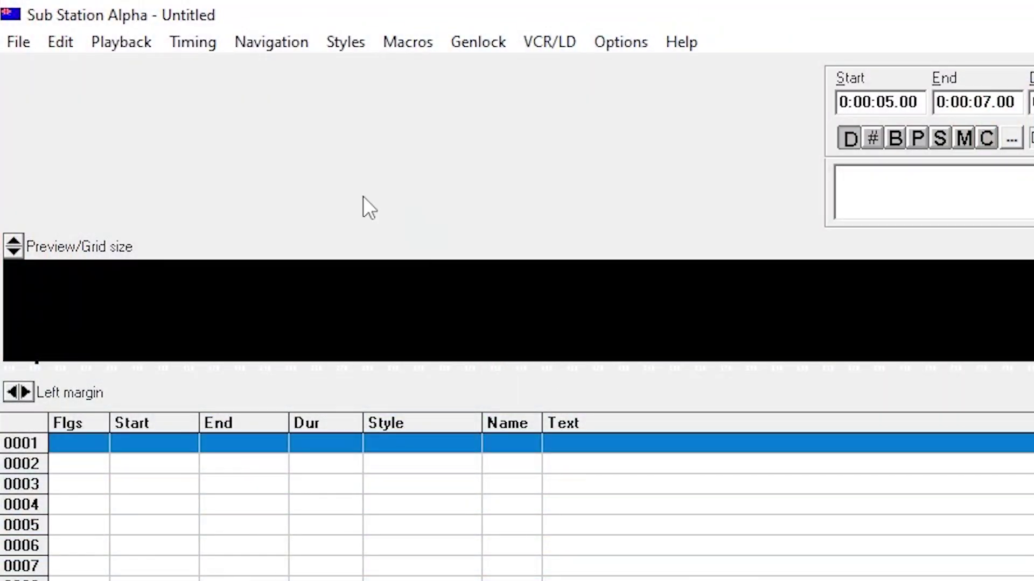
# - Load You're Under Arrest - 05.ssa, dismiss both warnings, and select the first dialogue line
pyautogui.click(17, 42)
pyautogui.click(61, 98)
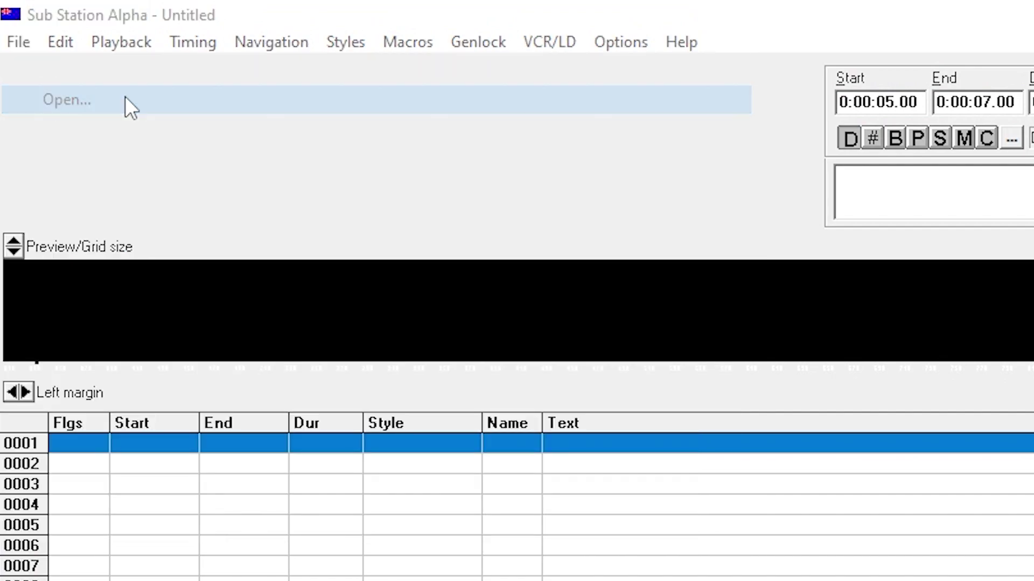
pyautogui.click(600, 520)
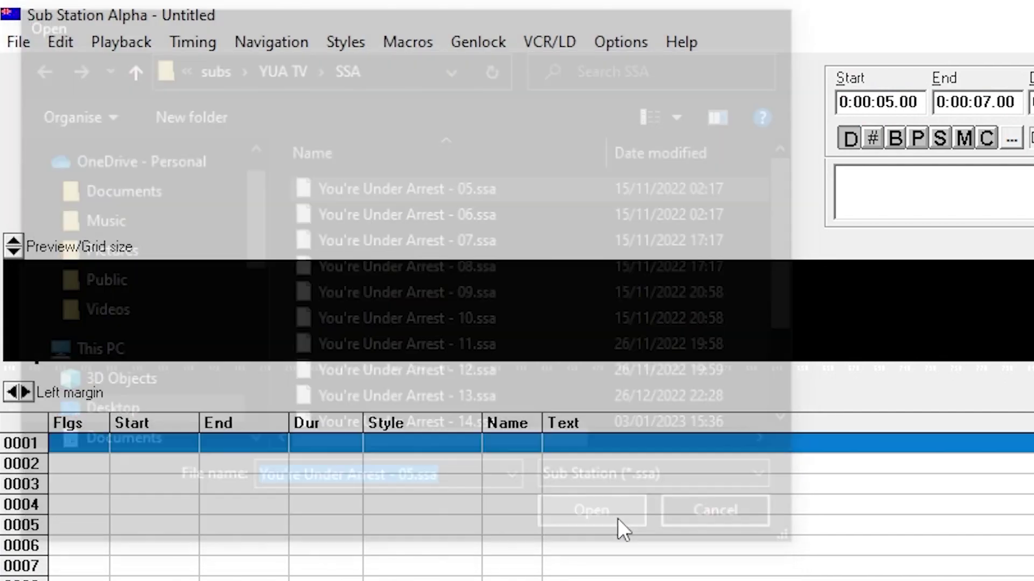
pyautogui.click(584, 320)
pyautogui.click(558, 337)
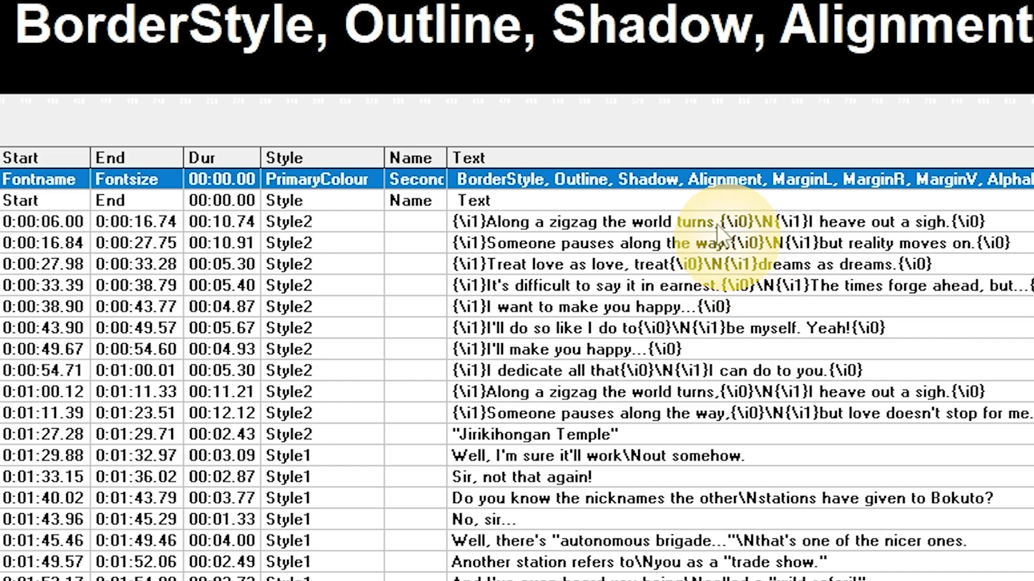
pyautogui.click(712, 222)
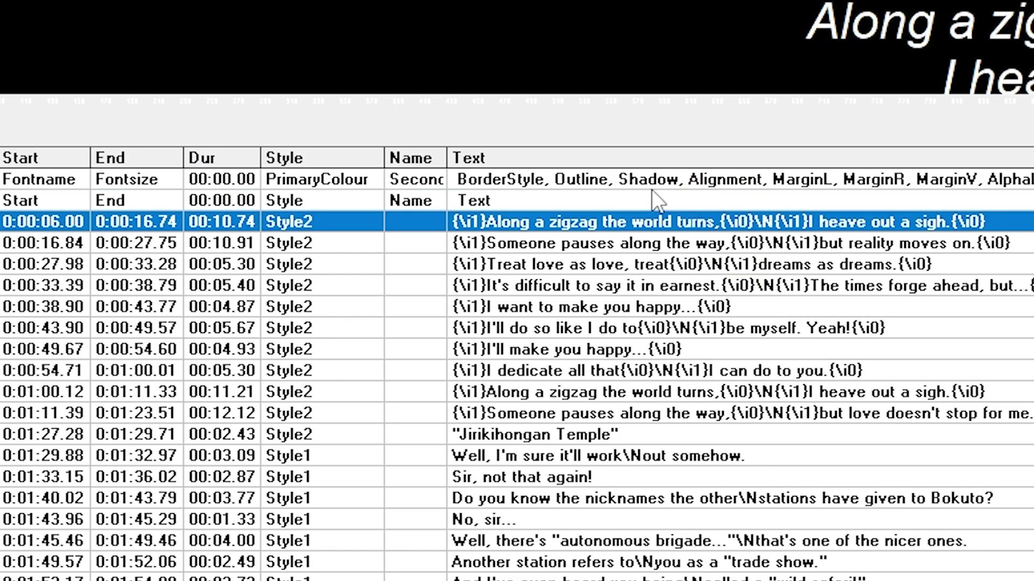